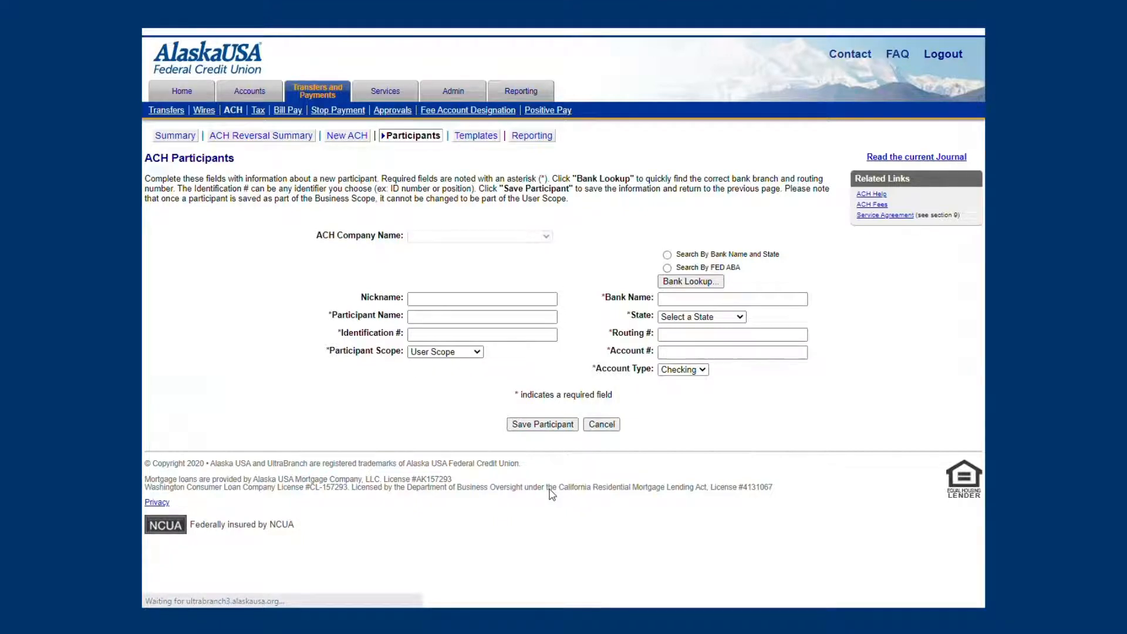
# Step: Enter "Test Participant 2" as both the nickname and the participant name of the new ACH participant
pyautogui.click(464, 299)
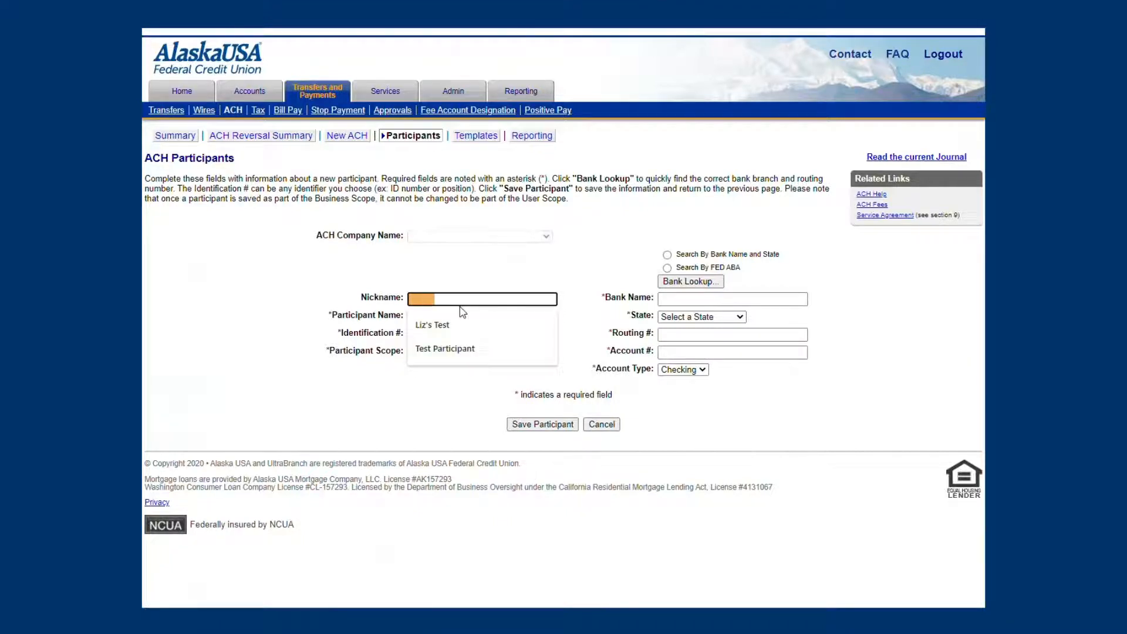
pyautogui.write('Test Participant 2')
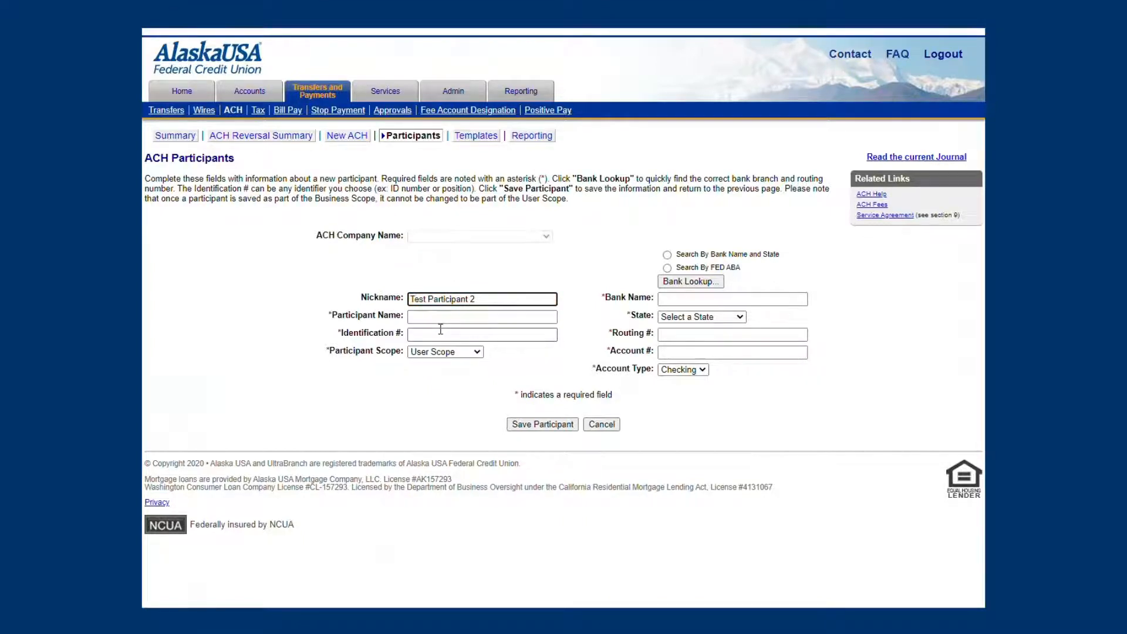
pyautogui.click(441, 317)
pyautogui.write('Test')
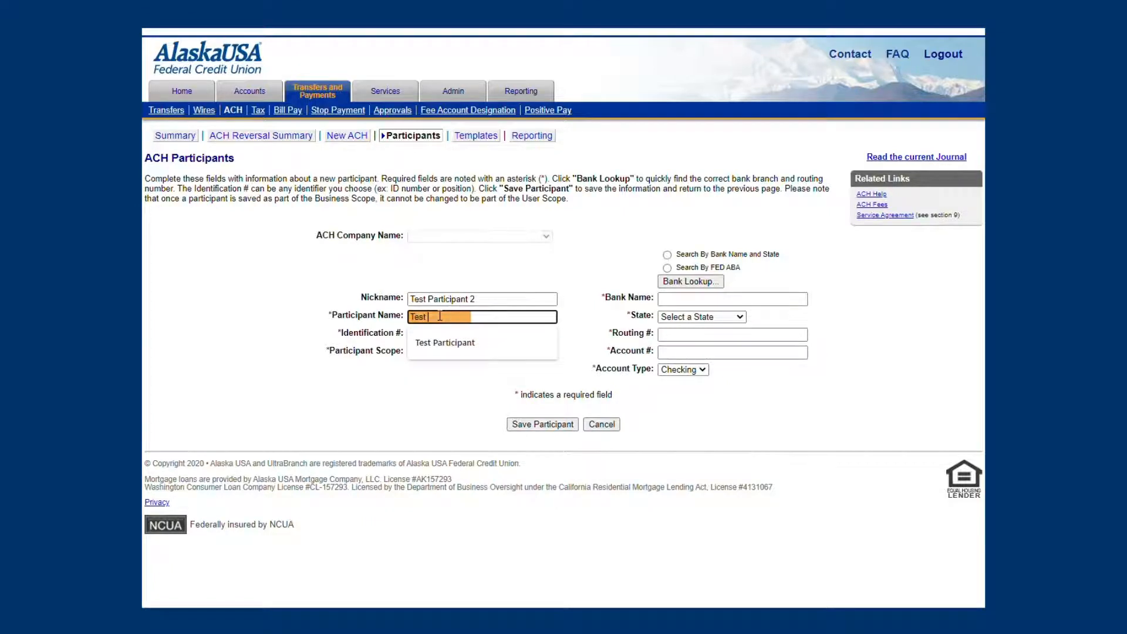
pyautogui.write(' Participant 2')
# Step: Enter the participant's identification number and set the participant scope to Business Scope
pyautogui.click(433, 336)
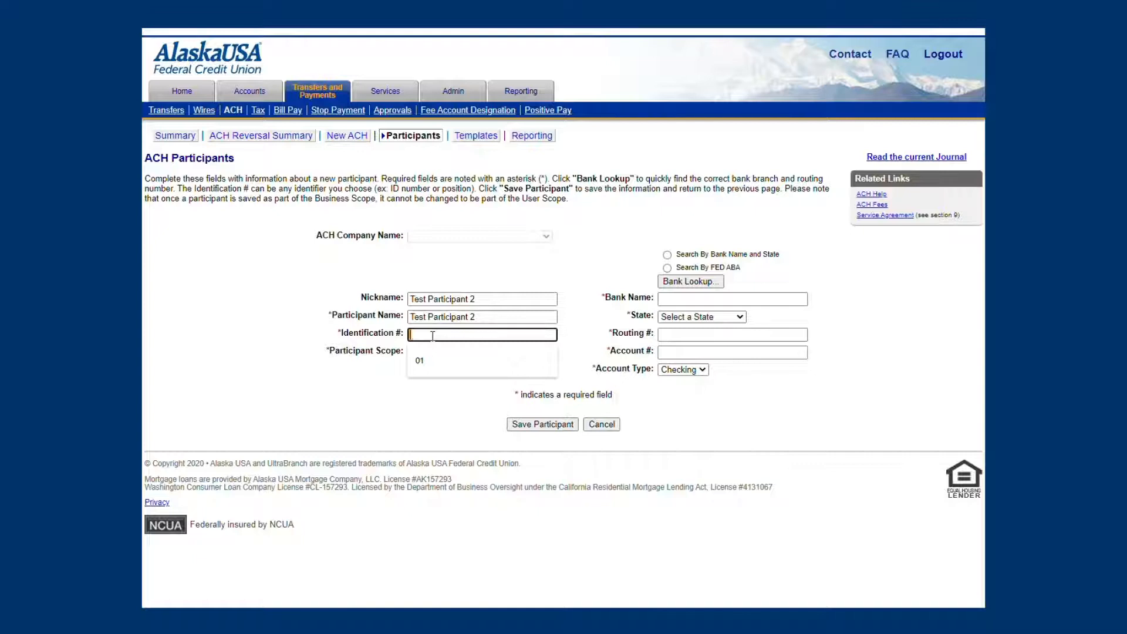
pyautogui.write('02')
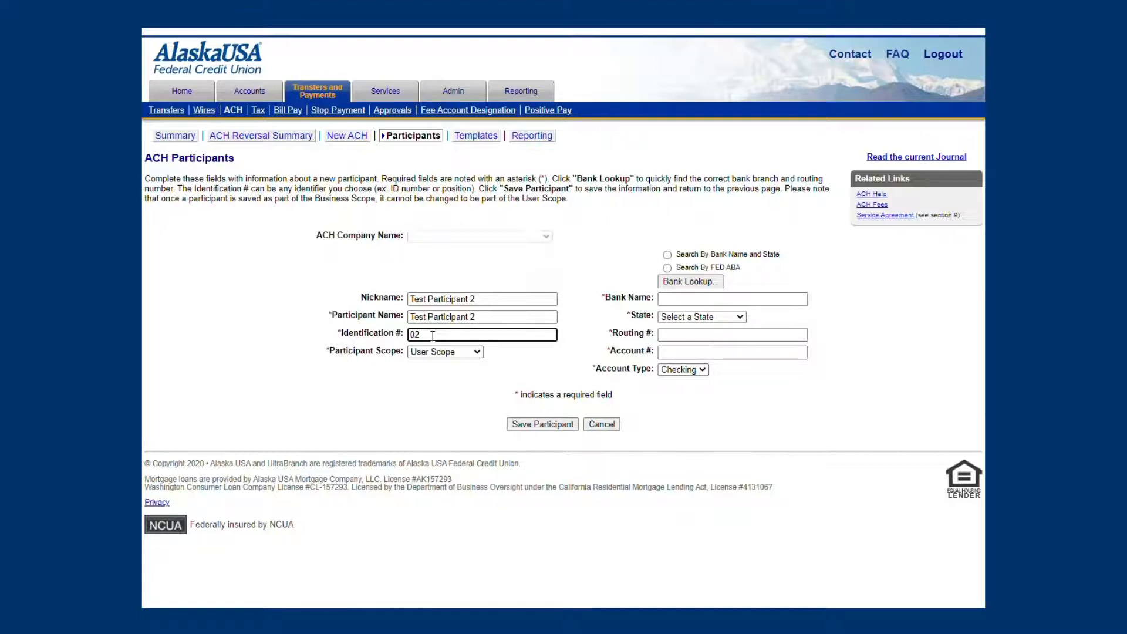
pyautogui.click(463, 352)
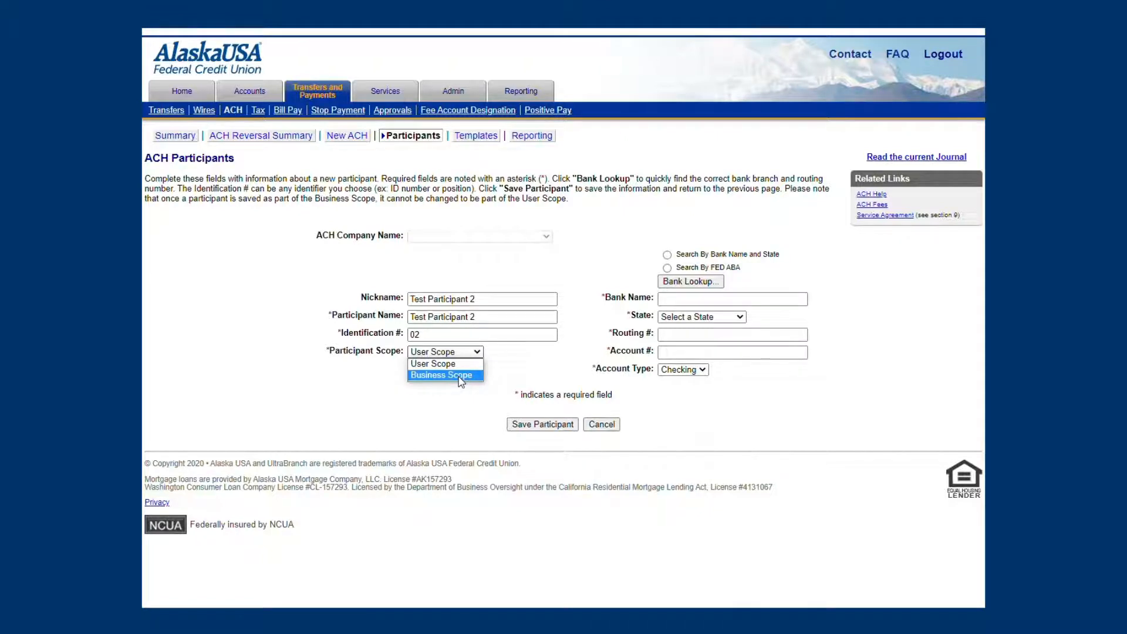
pyautogui.click(461, 376)
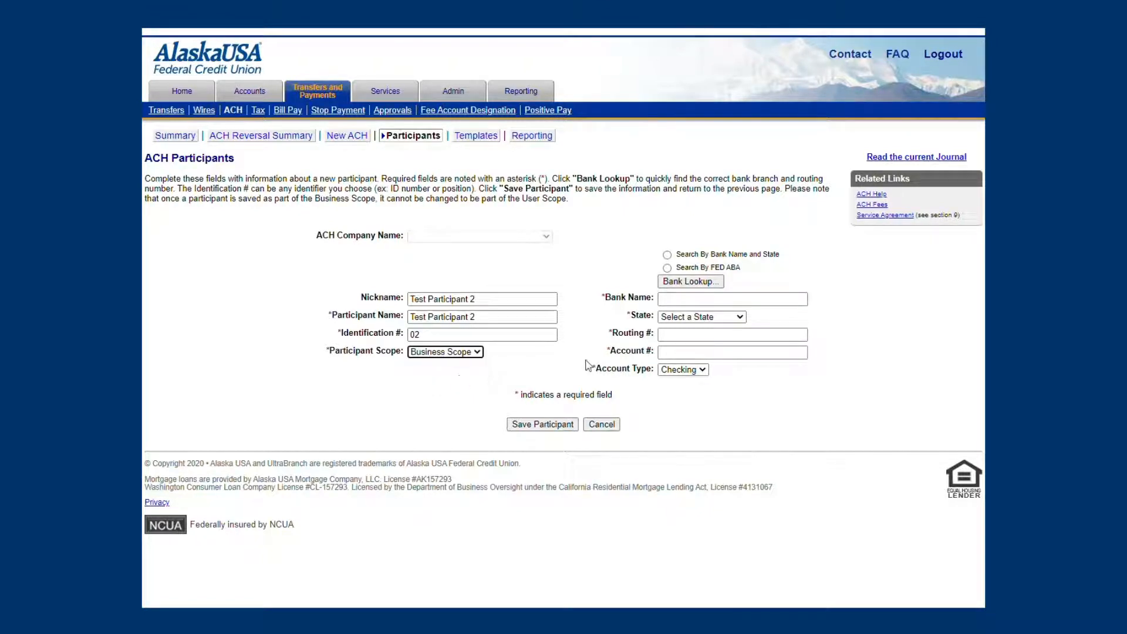
# Step: Set the participant's bank name to "Alaska USA" and the bank's state to Alaska
pyautogui.click(688, 297)
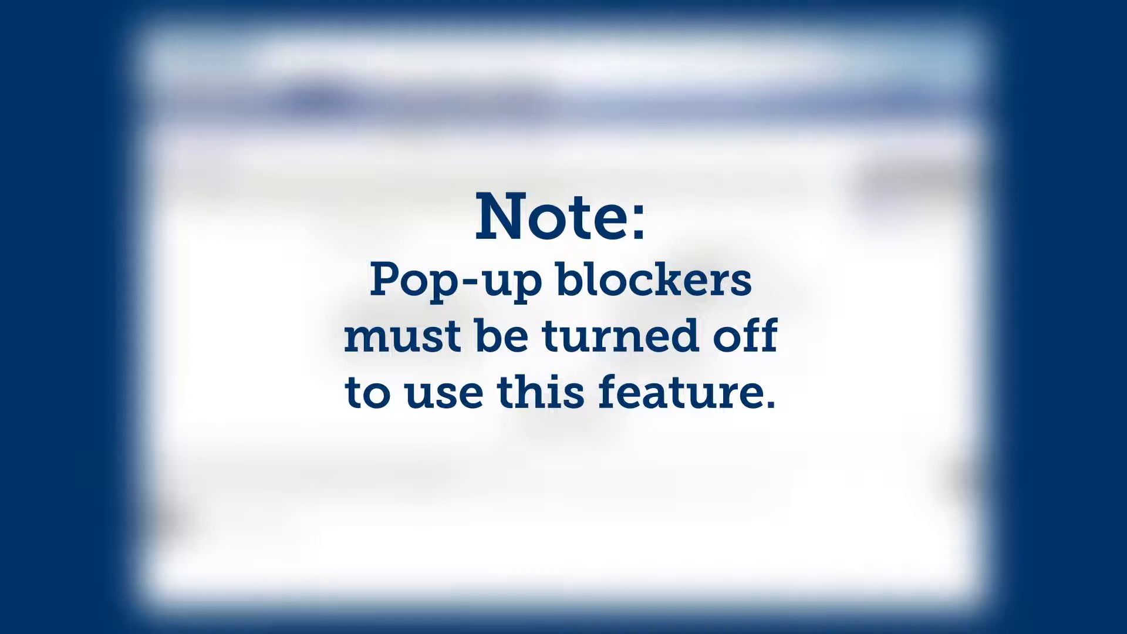
pyautogui.write('Alaska')
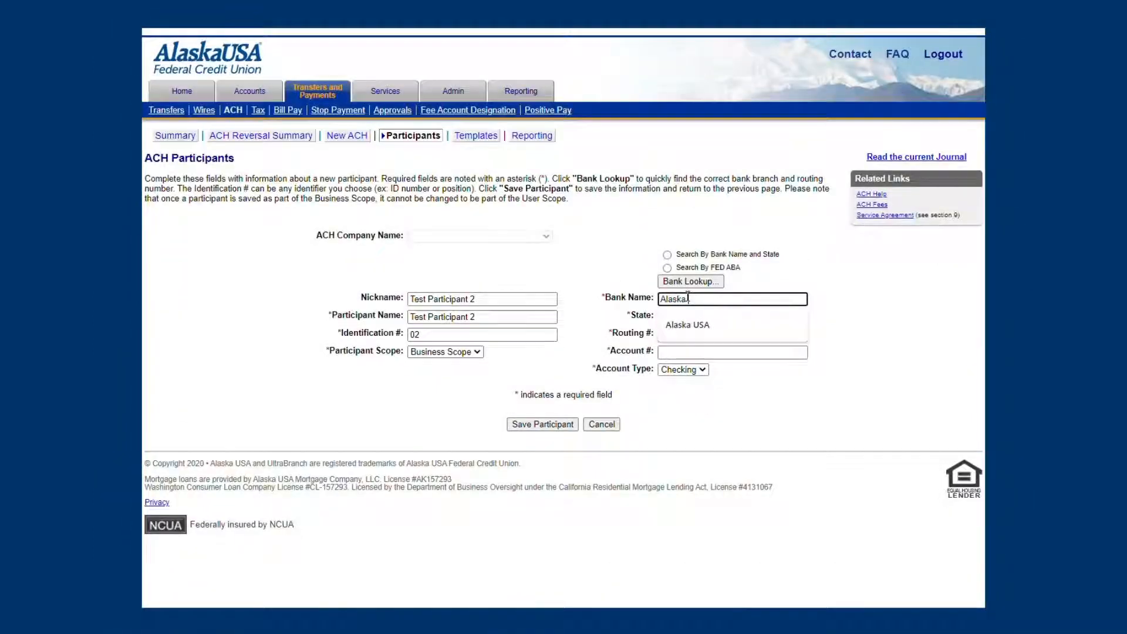
pyautogui.write(' USA')
pyautogui.click(700, 317)
pyautogui.click(681, 349)
# Step: Enter routing number 325272021 and the participant's account number, then save the participant and confirm the save
pyautogui.click(673, 336)
pyautogui.write('32')
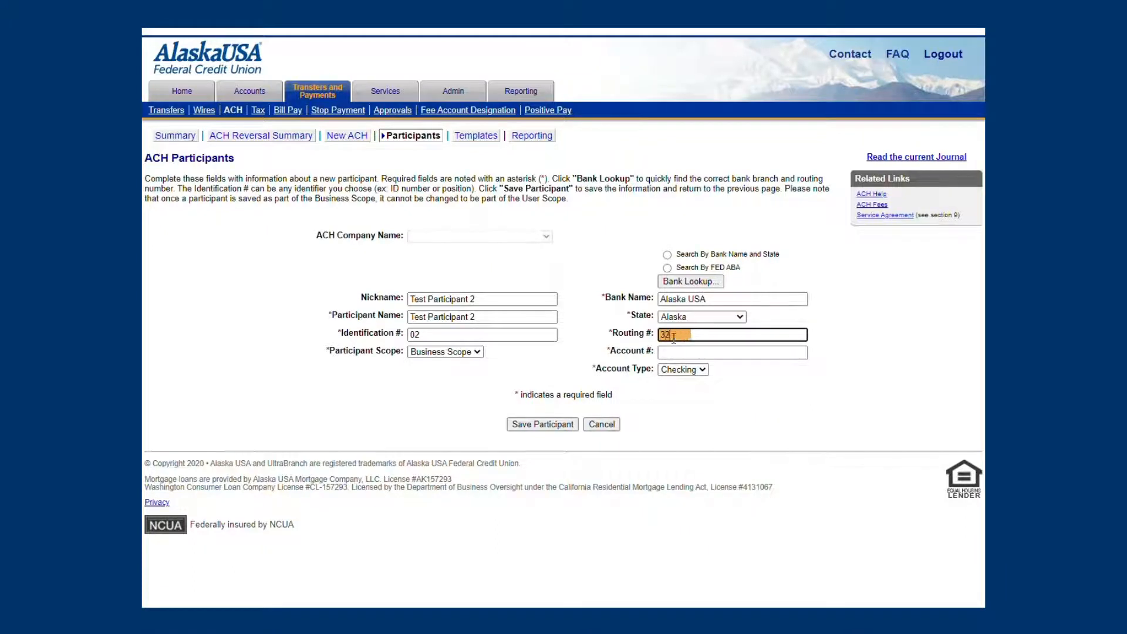
pyautogui.write('5272021')
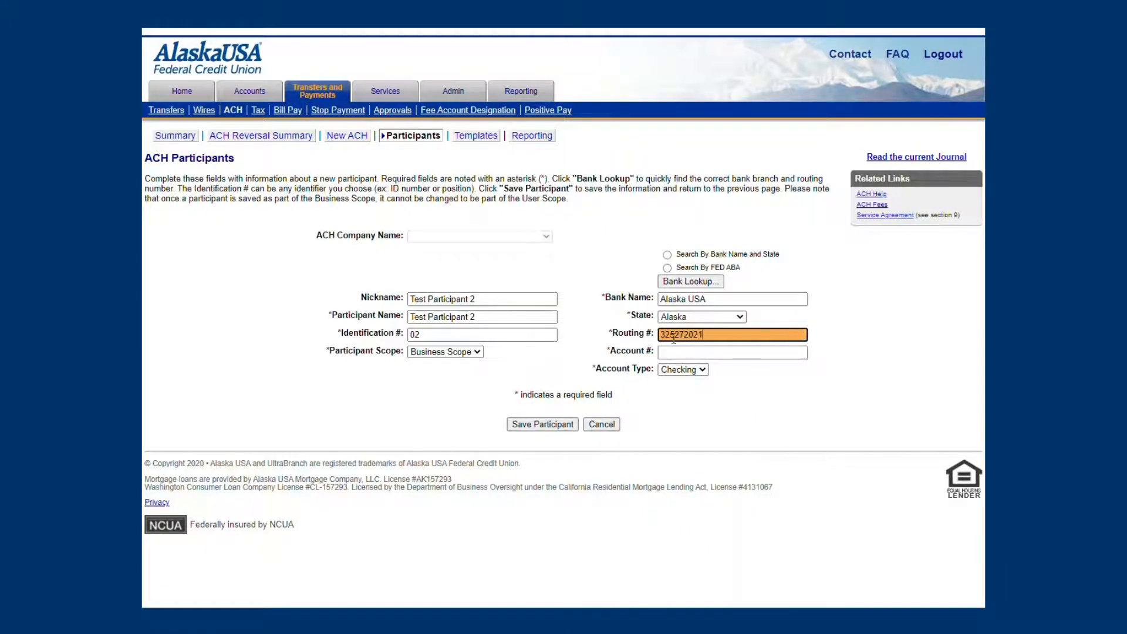
pyautogui.click(714, 350)
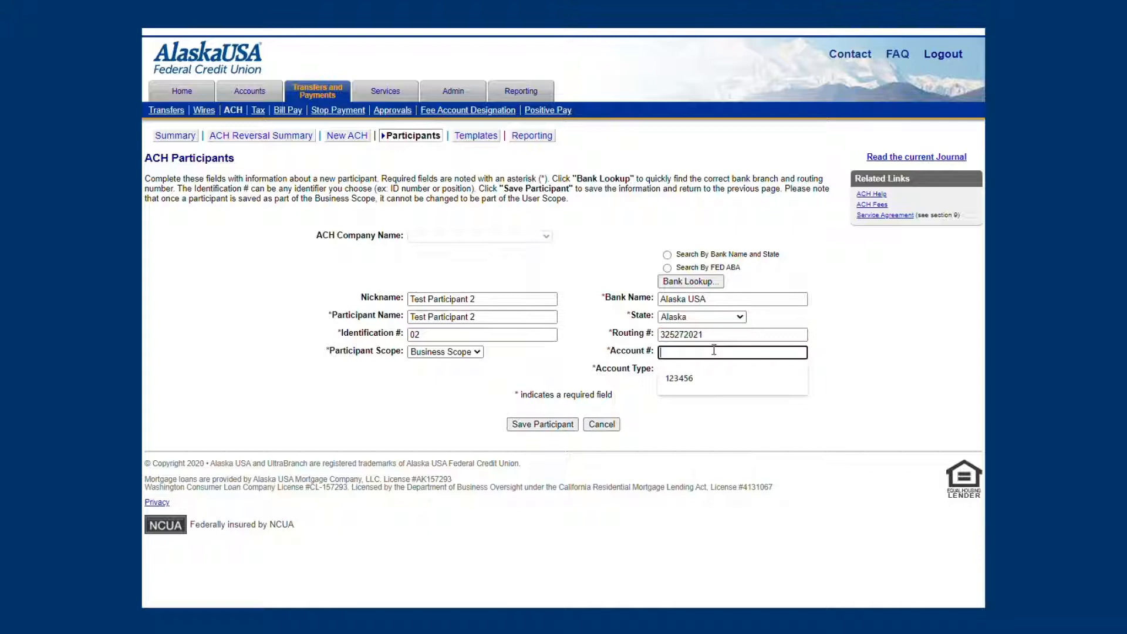
pyautogui.write('654321')
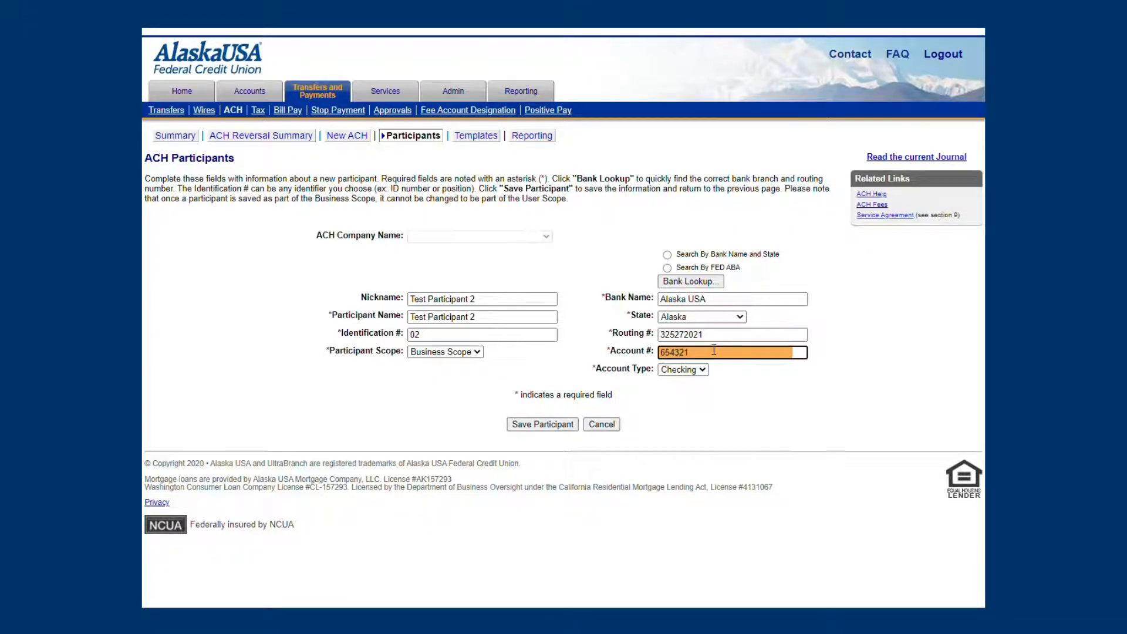
pyautogui.click(541, 423)
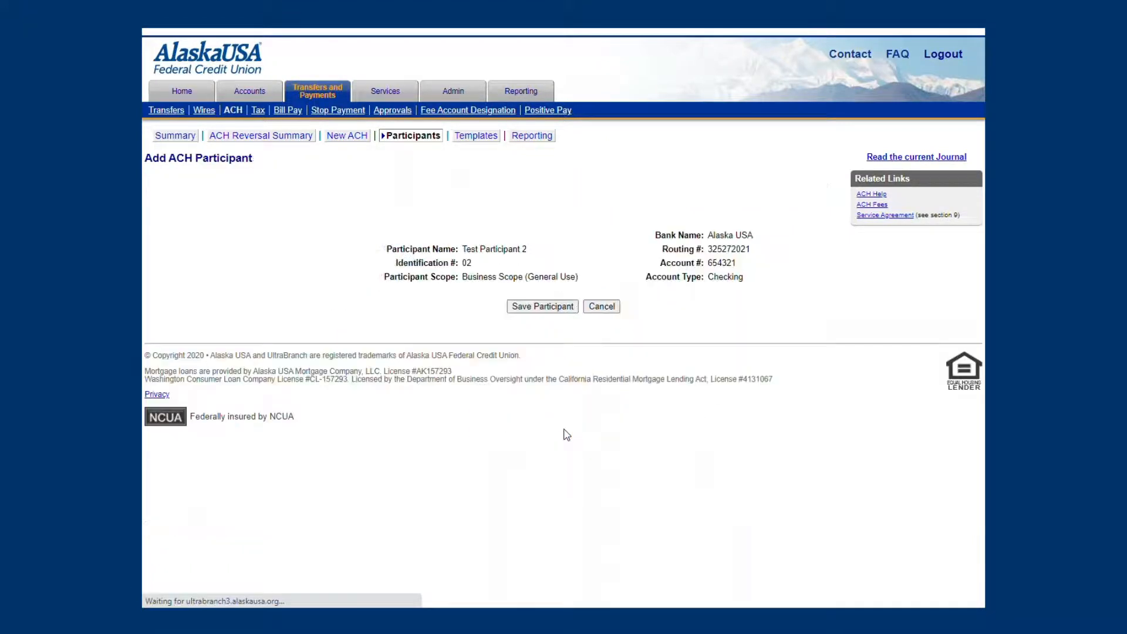
pyautogui.click(544, 306)
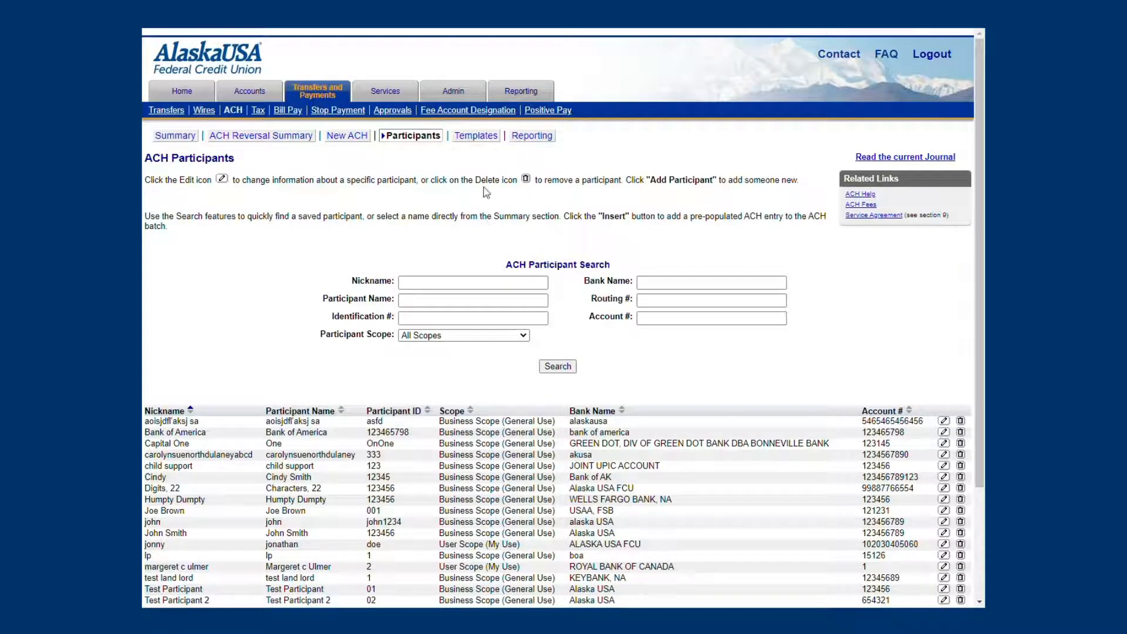
# Step: Start a new ACH payment template and set its batch type to Payroll/Direct-Deposit (PPD Credit)
pyautogui.click(476, 137)
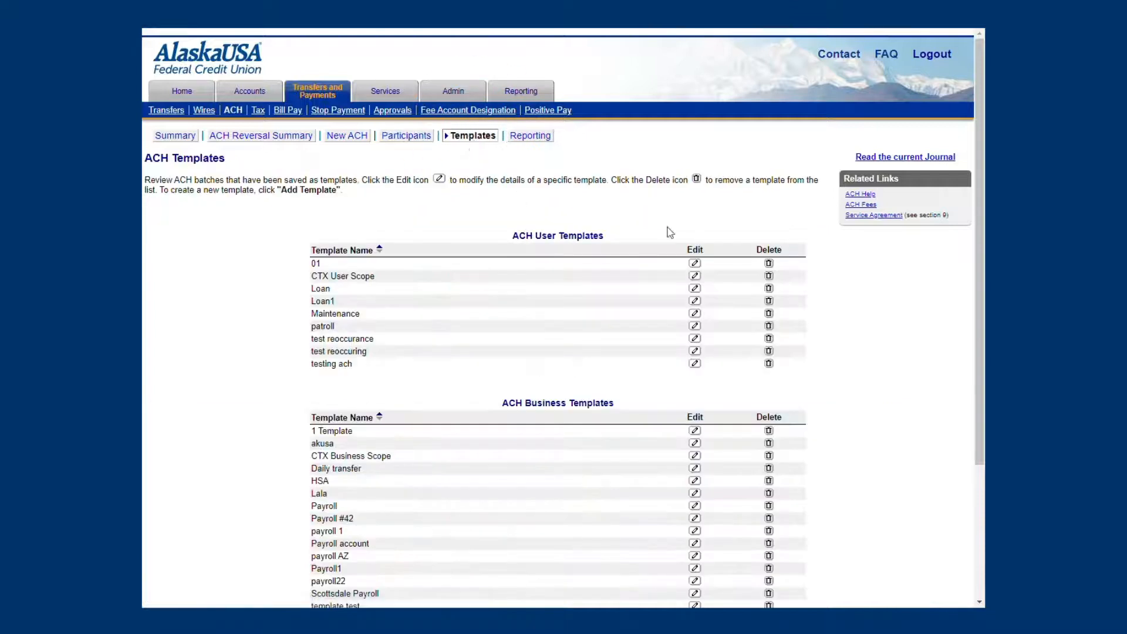
pyautogui.moveTo(980, 211); pyautogui.dragTo(971, 329)
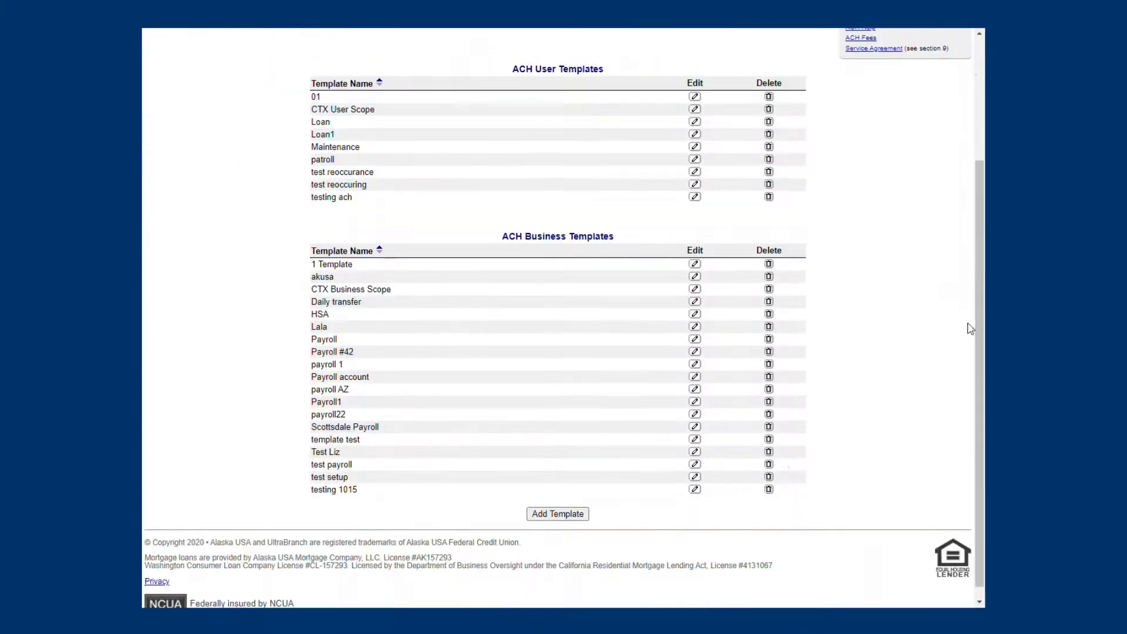
pyautogui.click(579, 518)
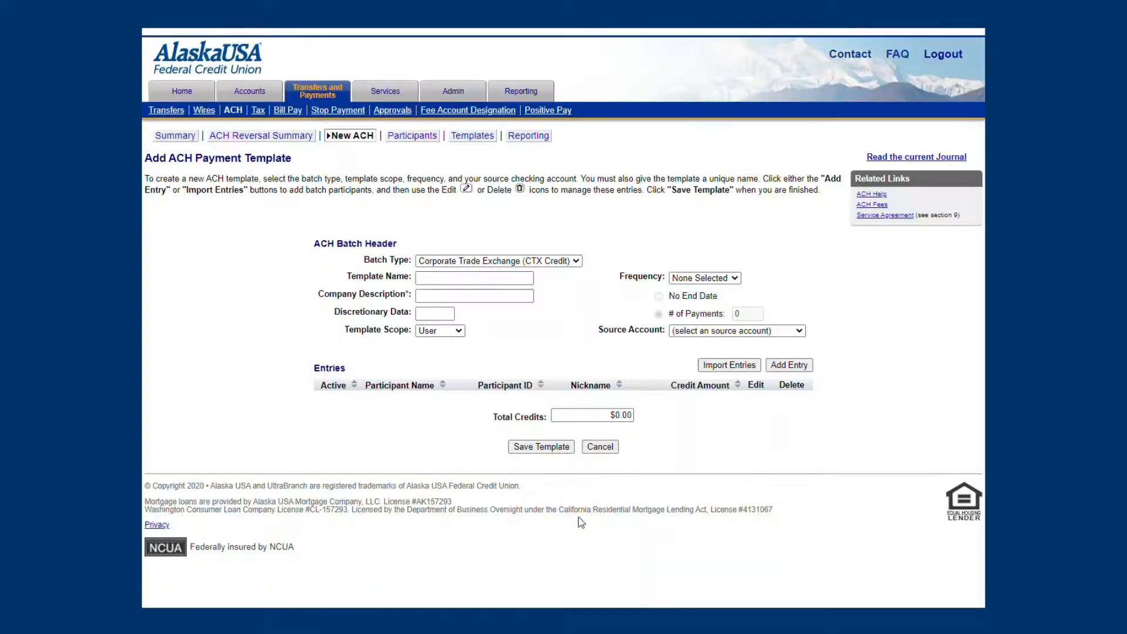
pyautogui.click(576, 261)
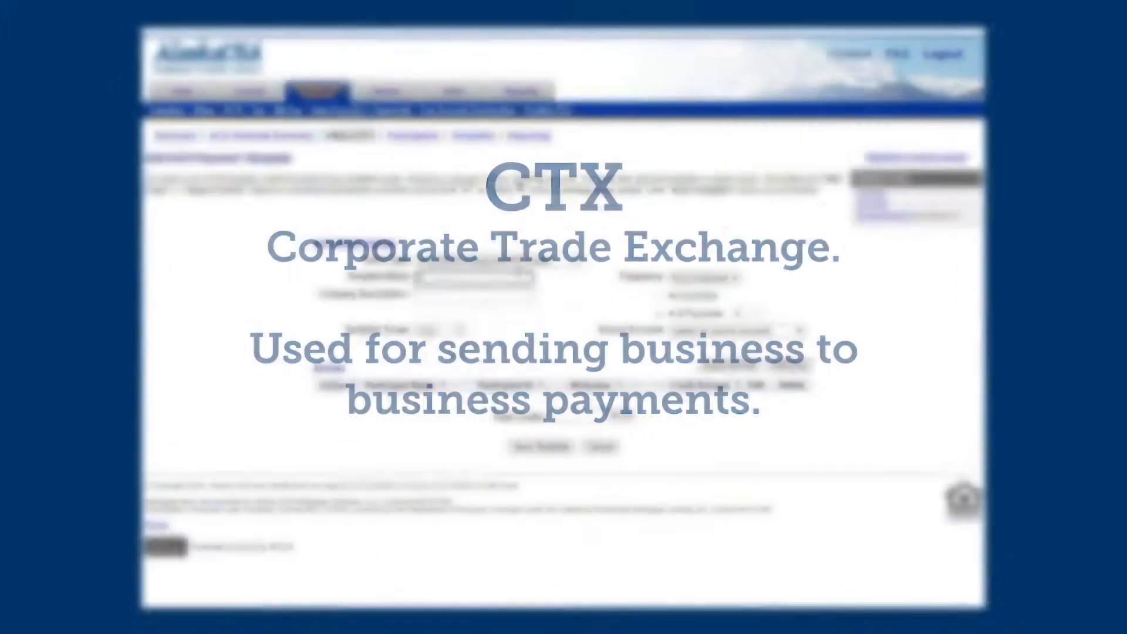
# Step: Name the template "Test Template 10" and enter "Test Temp" as its company description
pyautogui.click(519, 277)
pyautogui.write('Test Template 10')
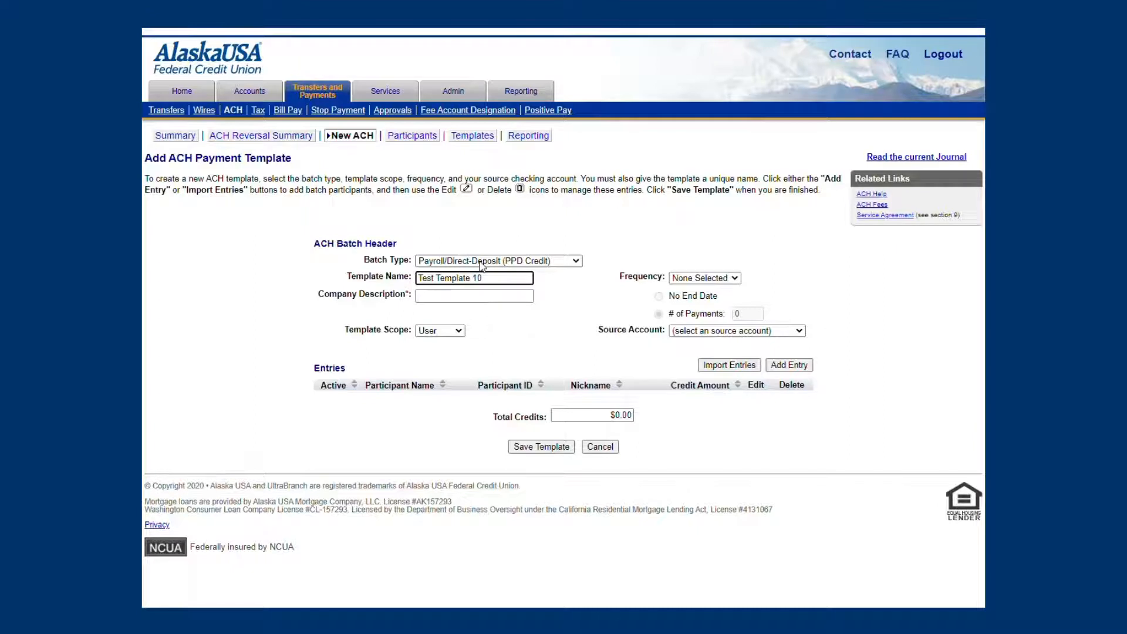
pyautogui.click(467, 296)
pyautogui.write('Test Temp')
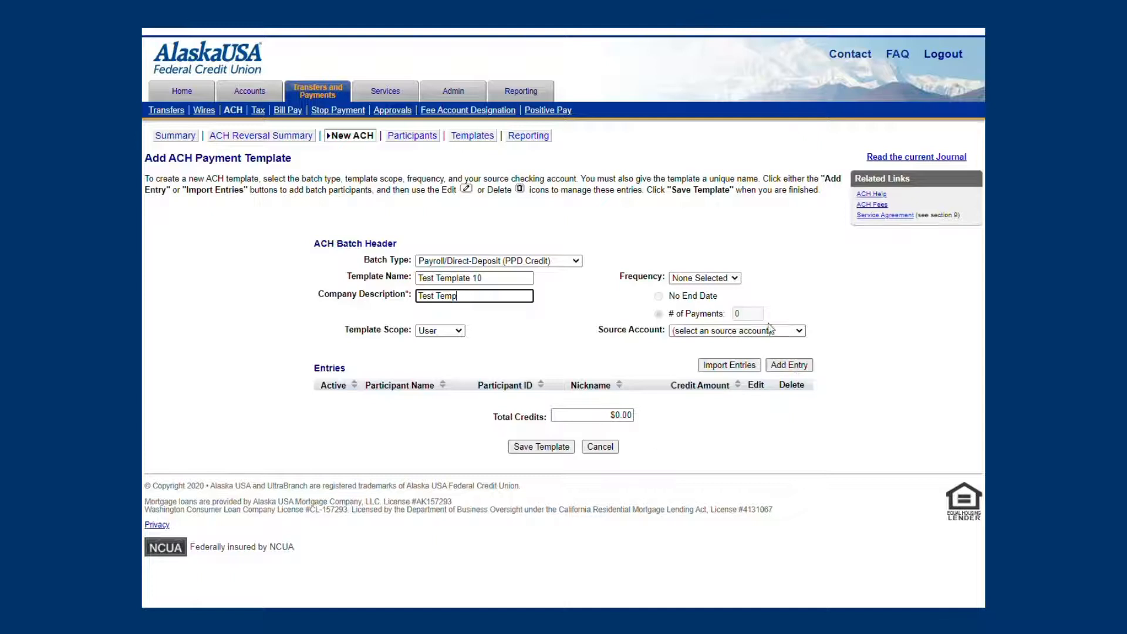
# Step: Set the template to 15 bi-weekly payments drawn from the S70 Payroll source account
pyautogui.click(734, 278)
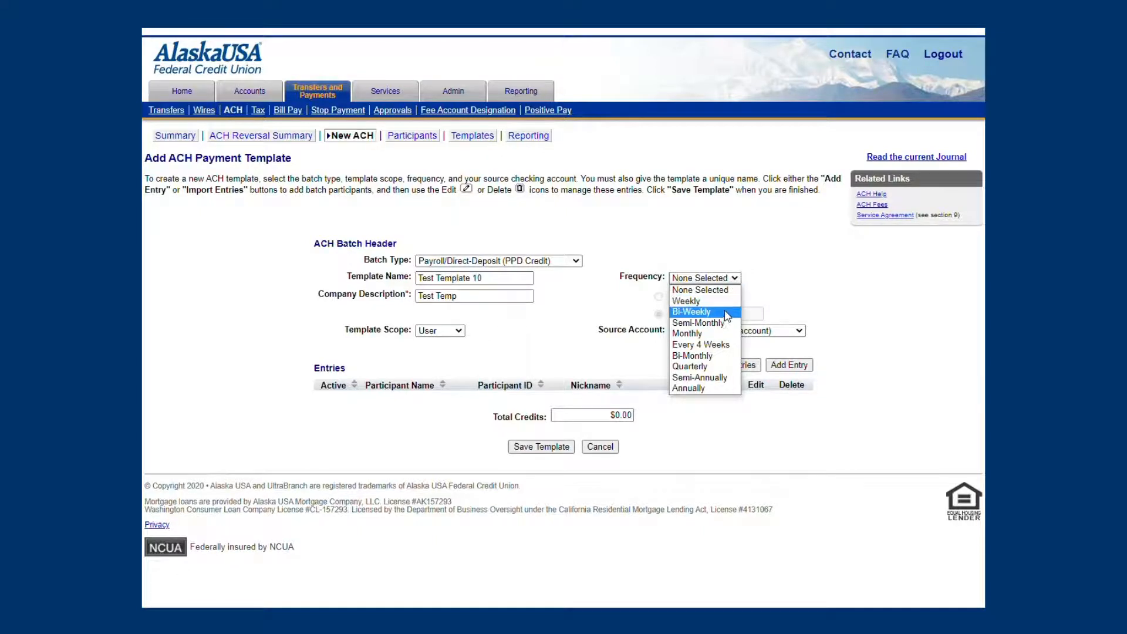
pyautogui.click(722, 311)
pyautogui.click(718, 311)
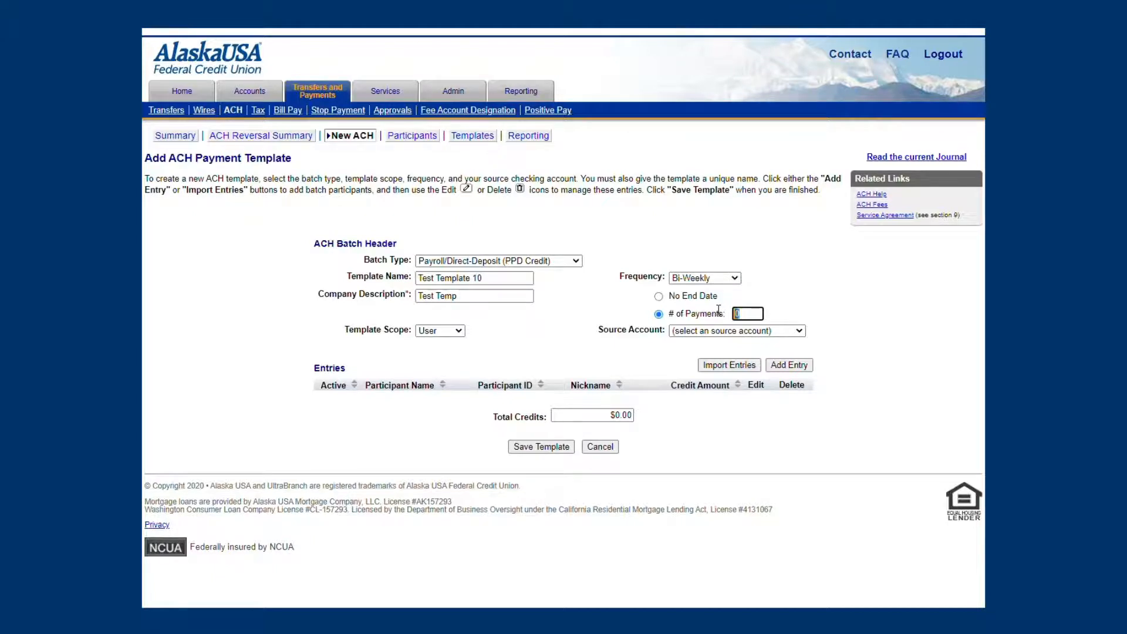
pyautogui.write('15')
pyautogui.click(800, 332)
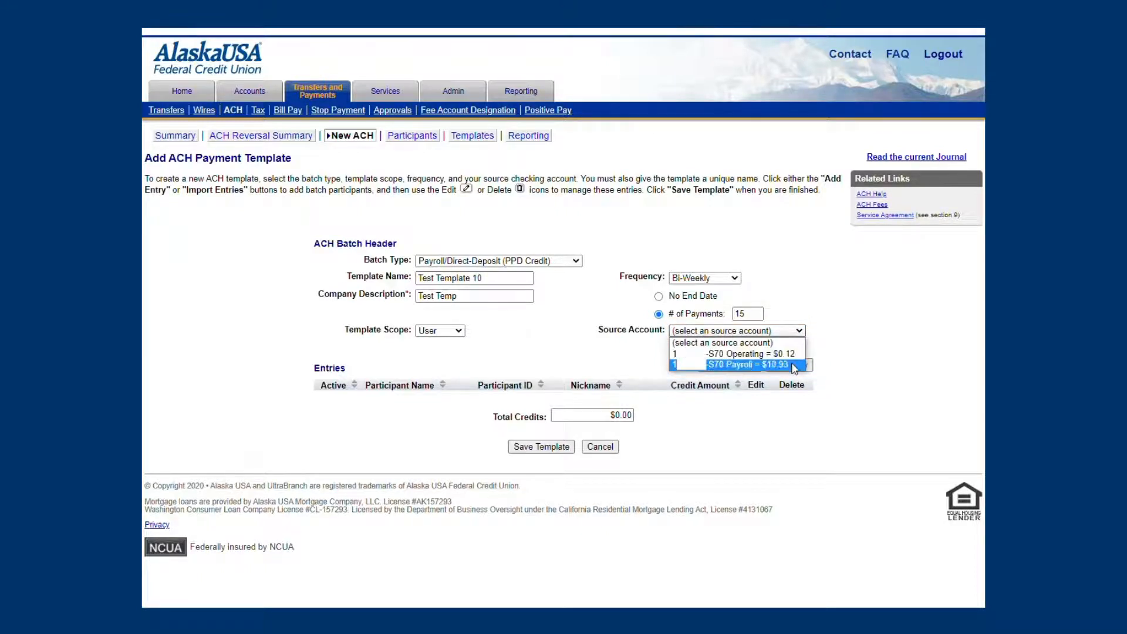
pyautogui.click(787, 364)
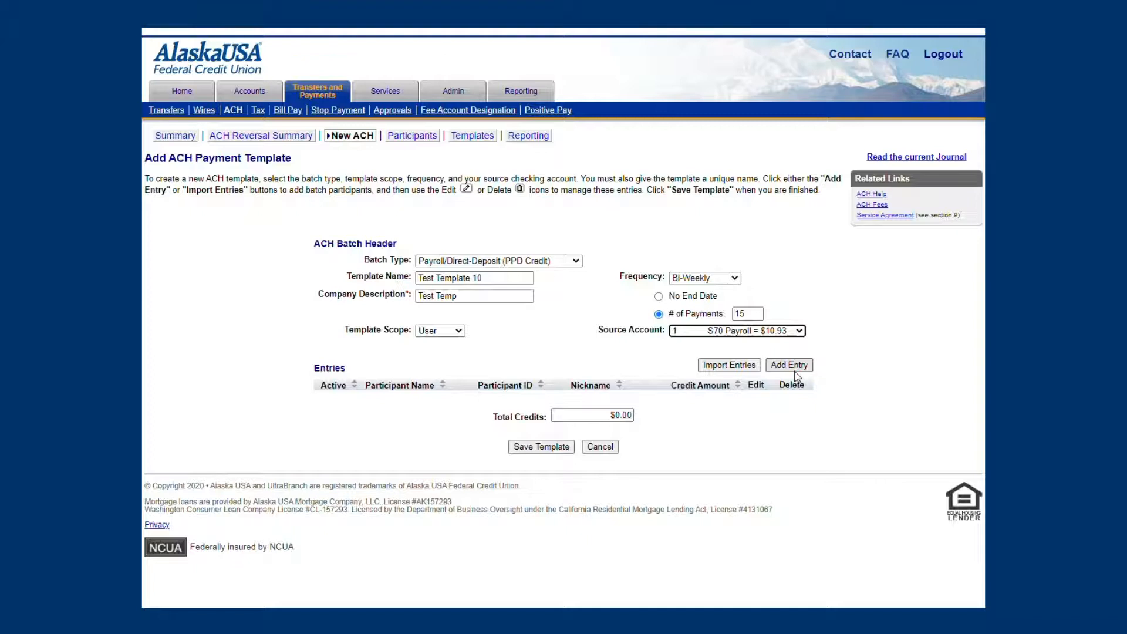
# Step: Add an entry to the template using the saved managed participant "Test Participant" and save the entry
pyautogui.click(795, 372)
pyautogui.click(795, 371)
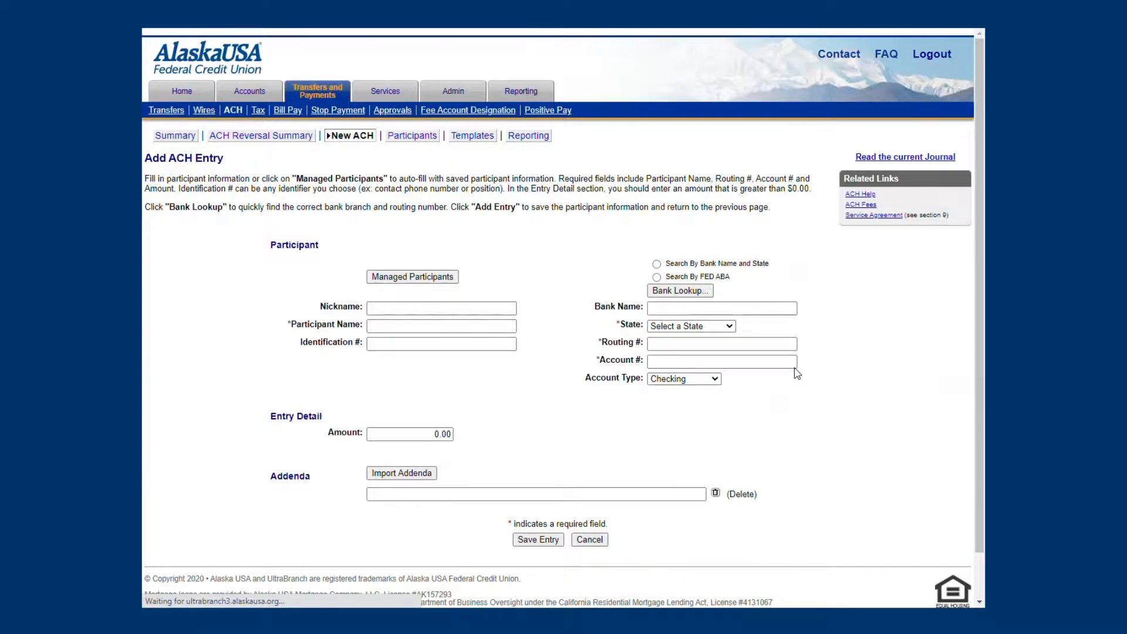
pyautogui.click(437, 278)
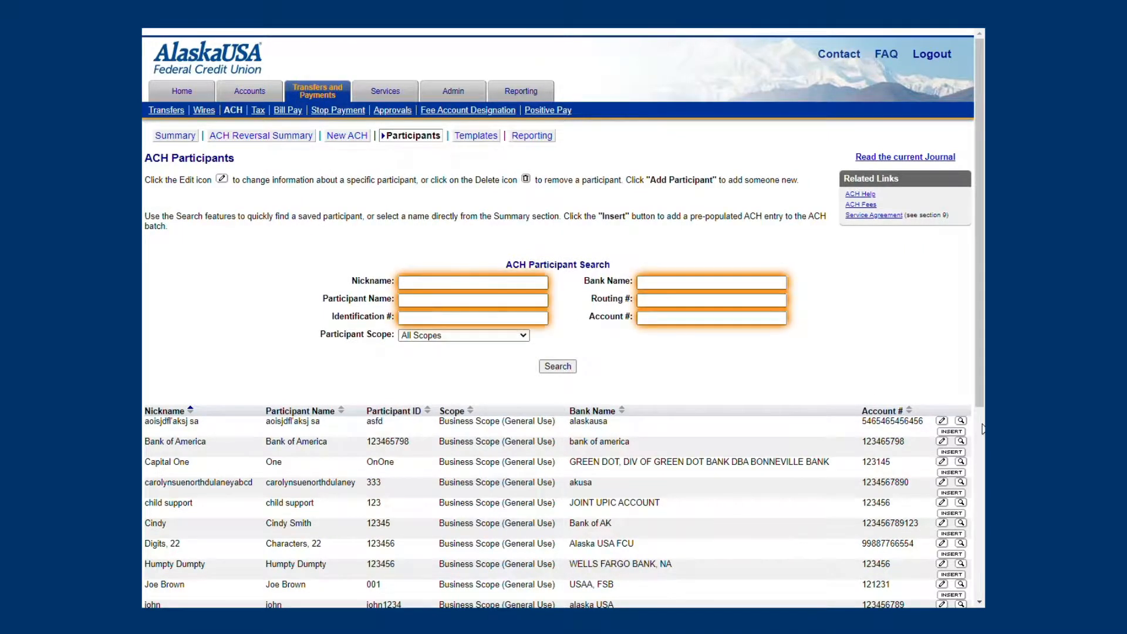
pyautogui.moveTo(978, 376); pyautogui.dragTo(982, 545)
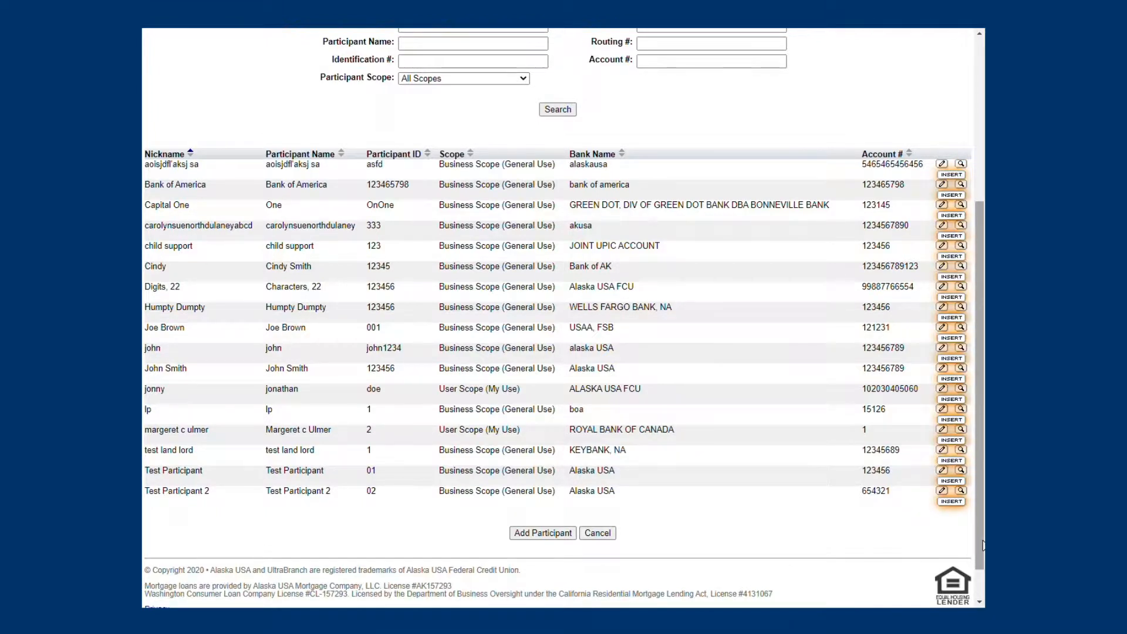
pyautogui.click(954, 481)
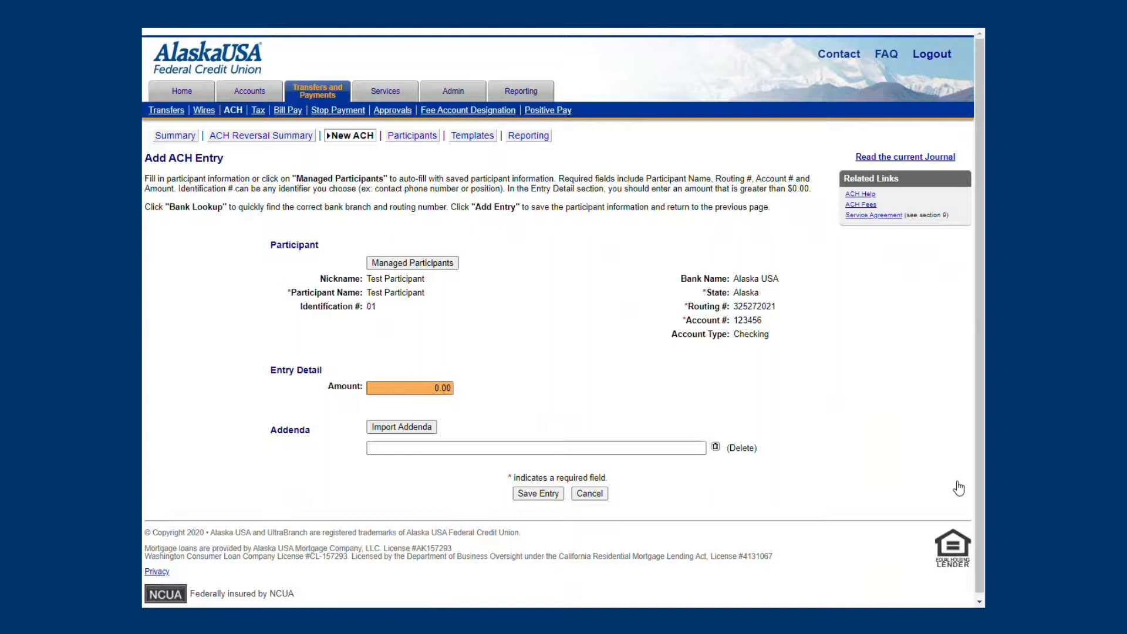
pyautogui.click(516, 493)
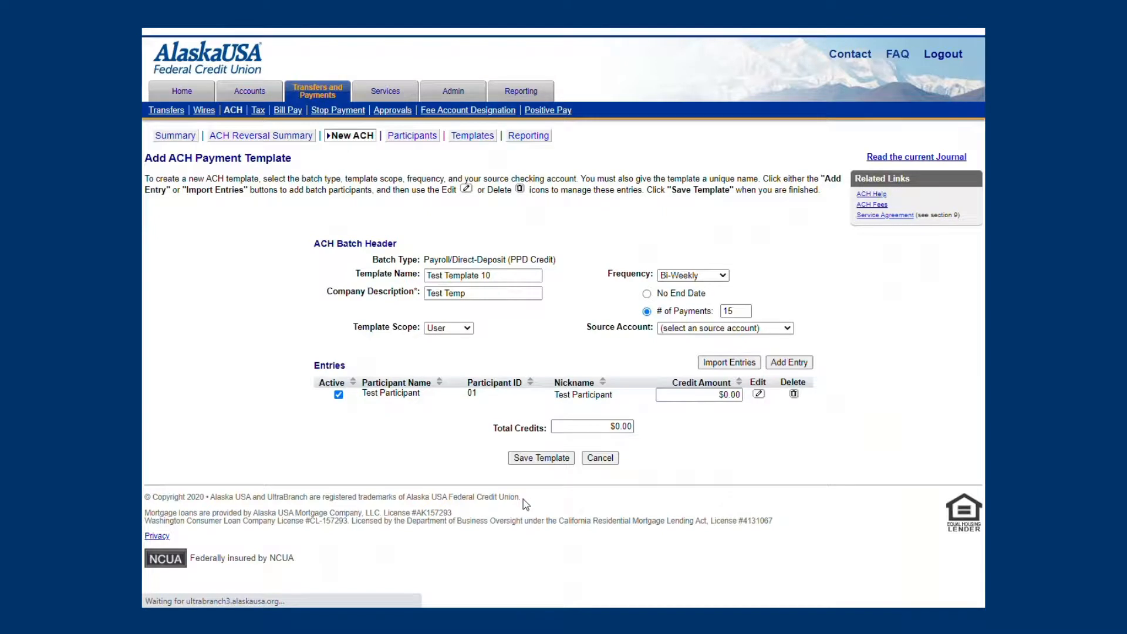
# Step: Select the S70 Payroll account again as the source account of Test Template 10 and save the template
pyautogui.click(548, 473)
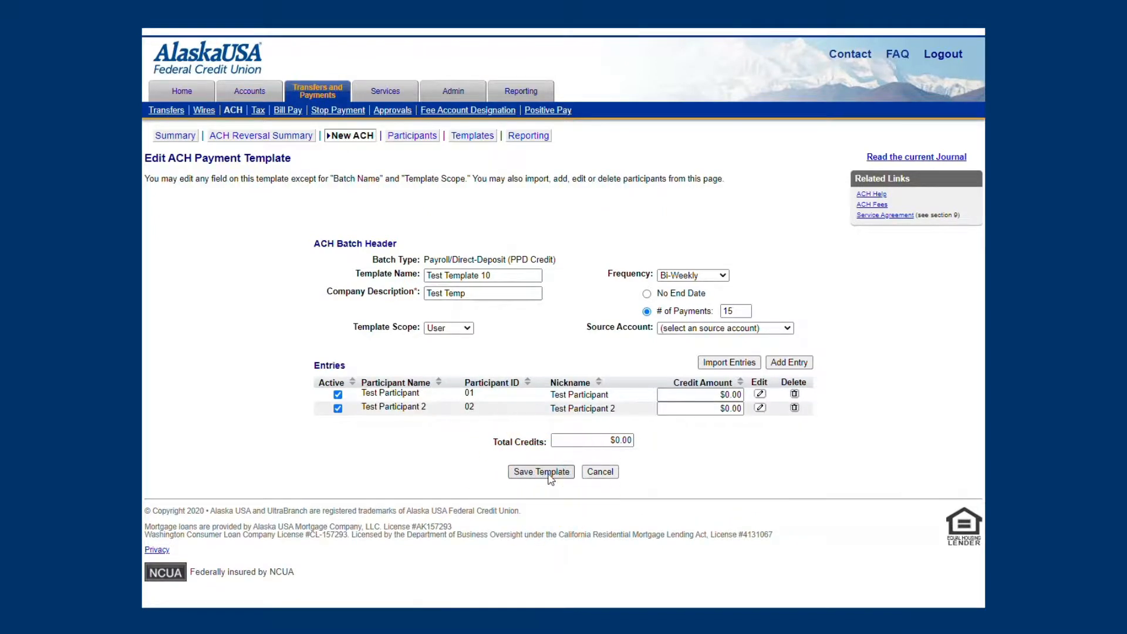
pyautogui.click(725, 329)
pyautogui.click(699, 364)
pyautogui.click(551, 474)
# Step: Start a new ACH payment and load Test Template 10 into it
pyautogui.click(347, 138)
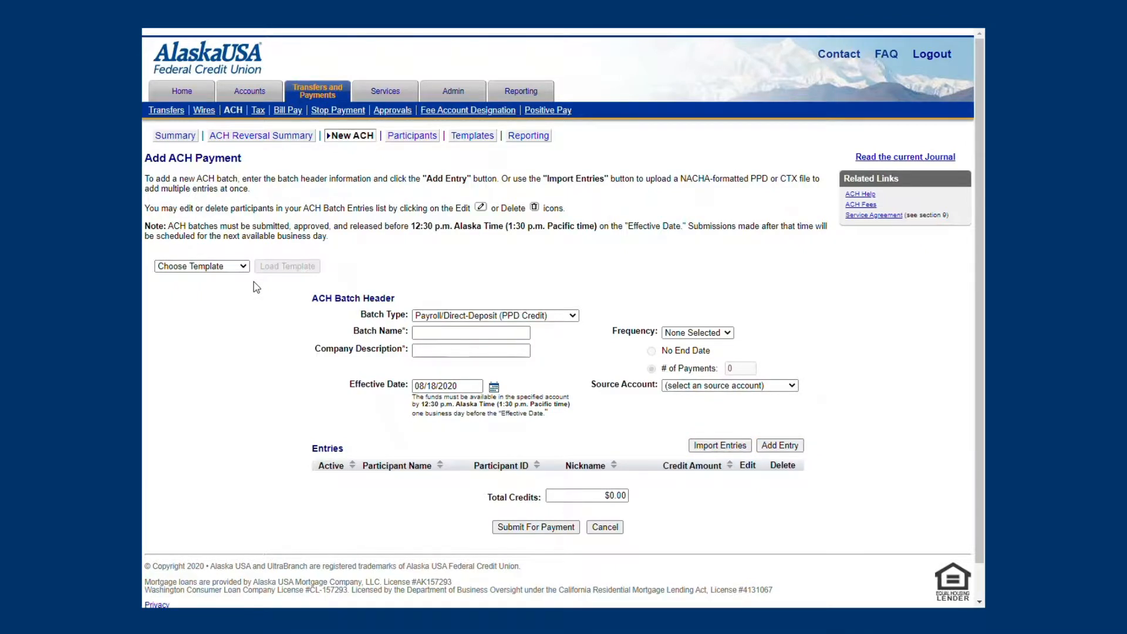
pyautogui.click(242, 266)
pyautogui.scroll(-5, 245, 391)
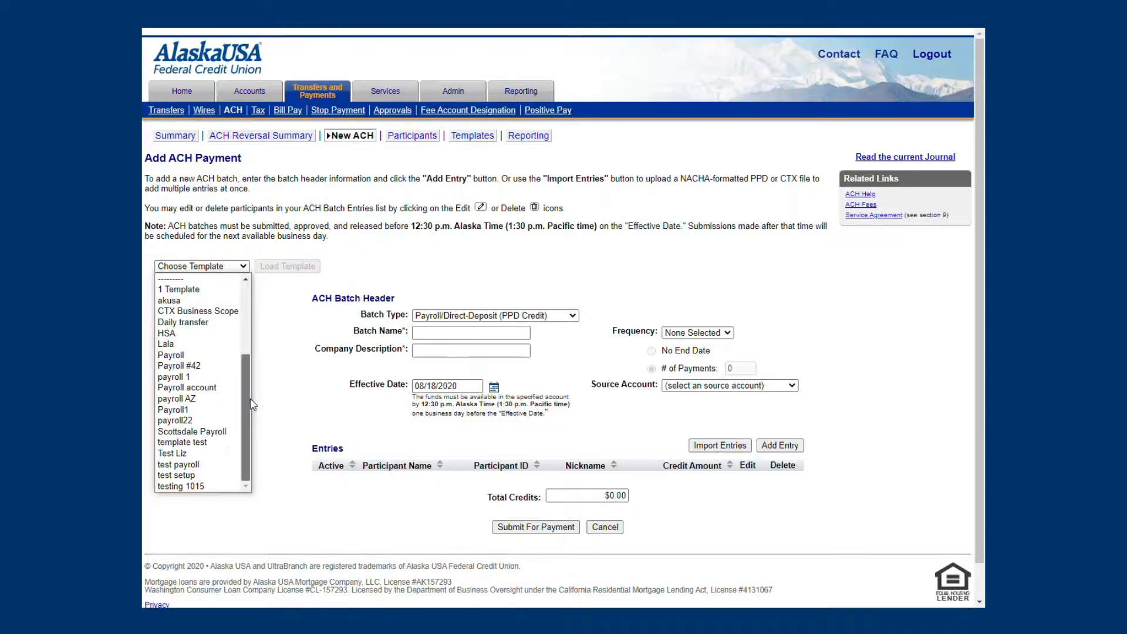
pyautogui.scroll(4, 246, 406)
pyautogui.click(221, 347)
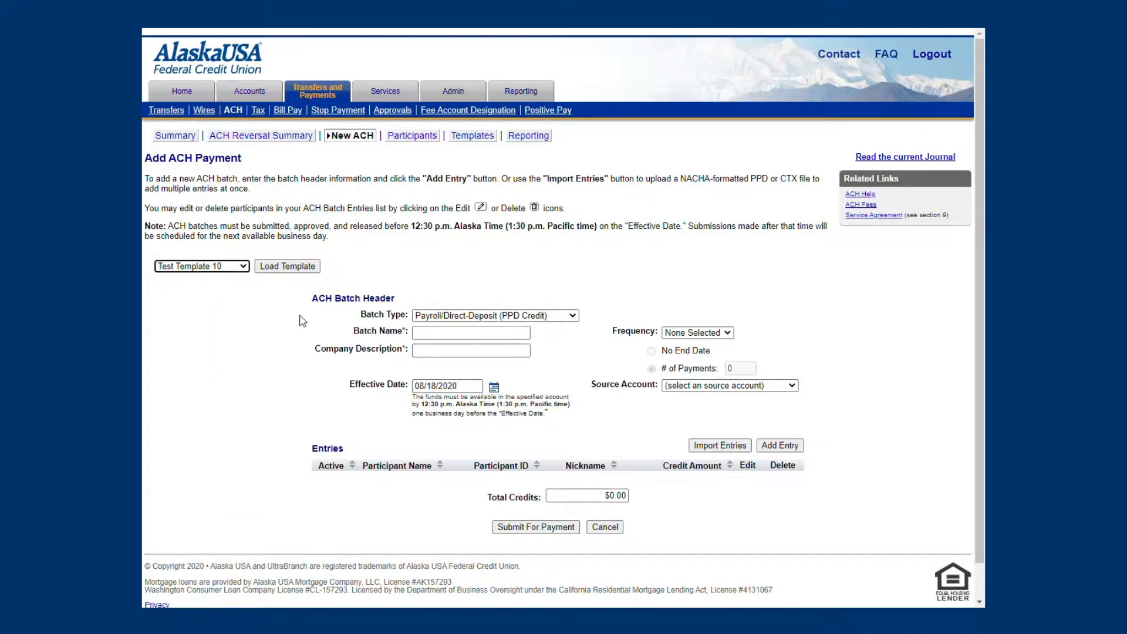
pyautogui.click(291, 266)
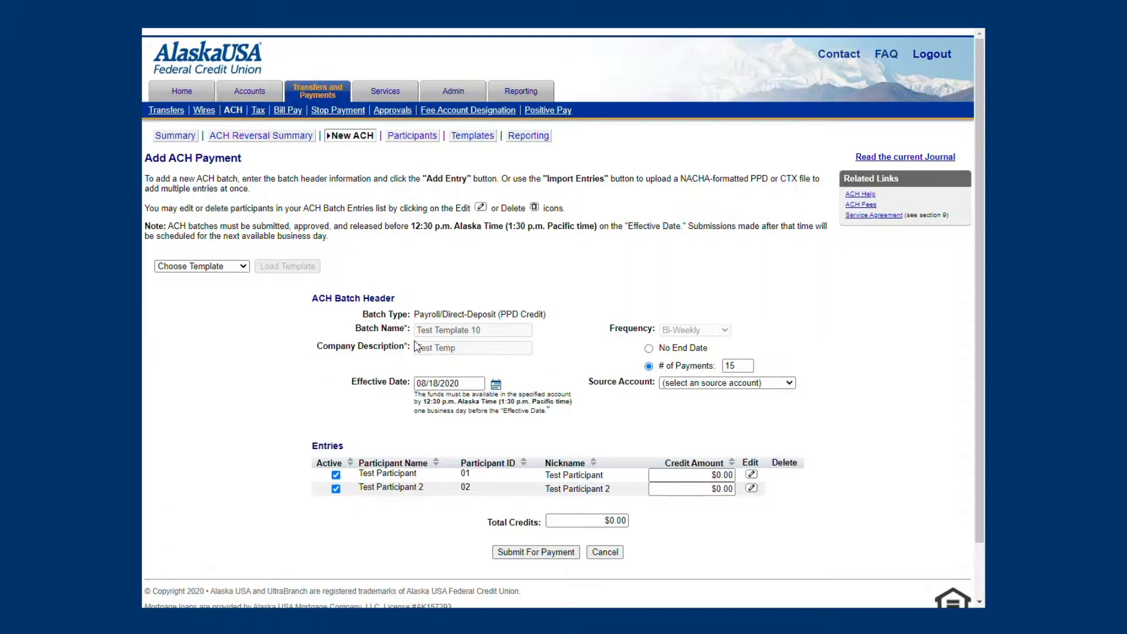
# Step: Set the credit amount to $5.00 for both Test Participant and Test Participant 2 in the payment entries
pyautogui.click(704, 476)
pyautogui.write('5')
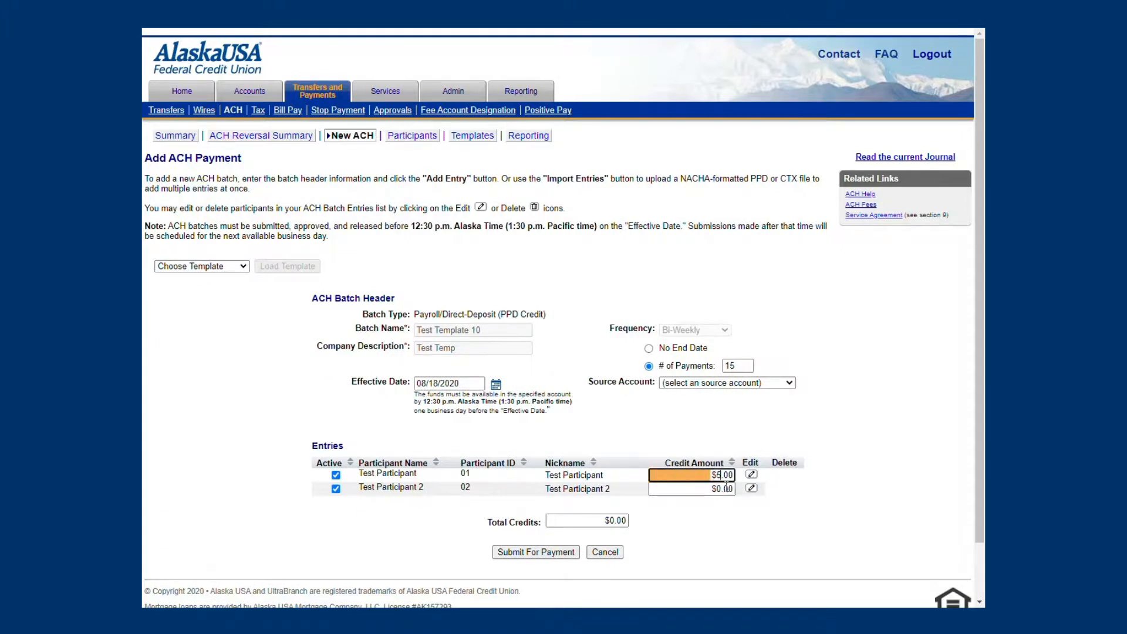
pyautogui.click(721, 487)
pyautogui.write('5')
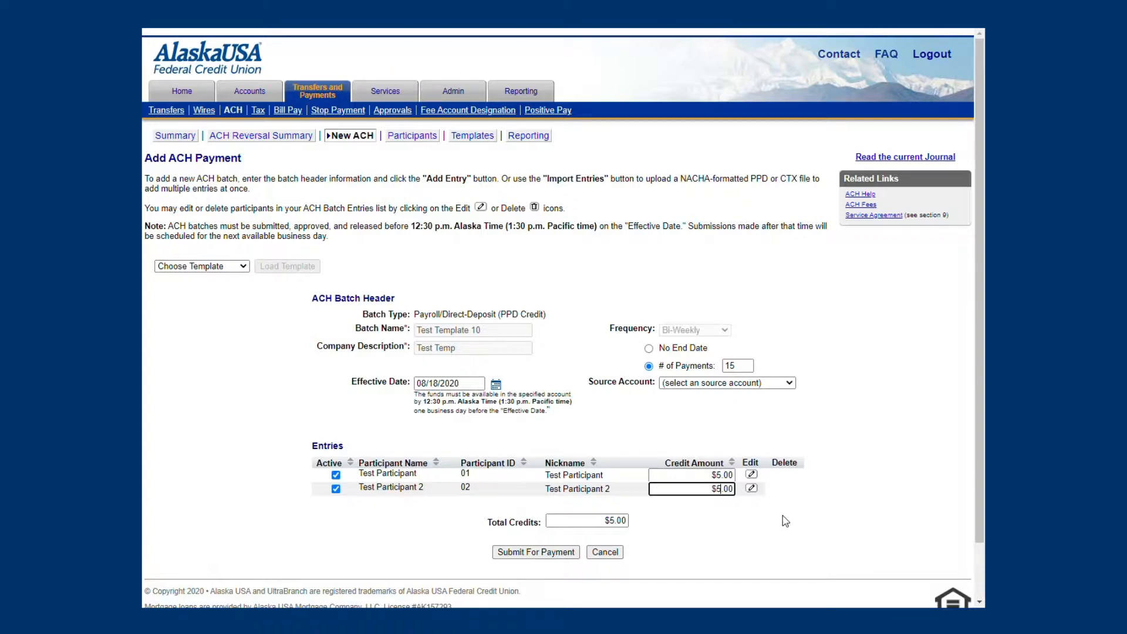
pyautogui.click(785, 521)
# Step: Choose the S70 Payroll account as the payment's source account and set the effective date to 08/28/2020
pyautogui.click(790, 382)
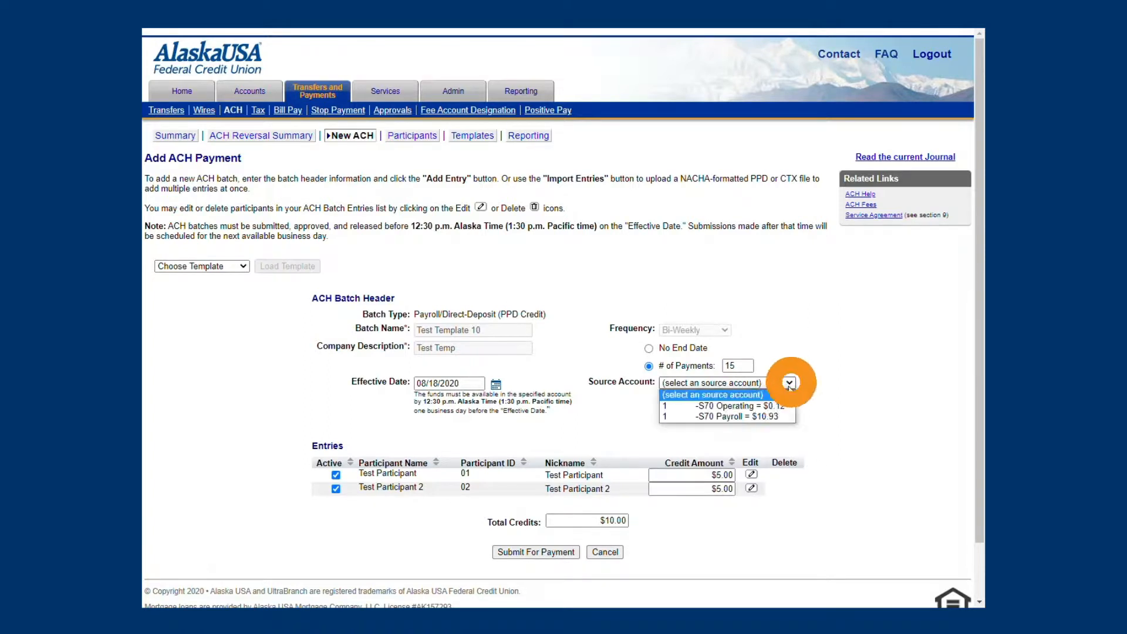
pyautogui.click(781, 418)
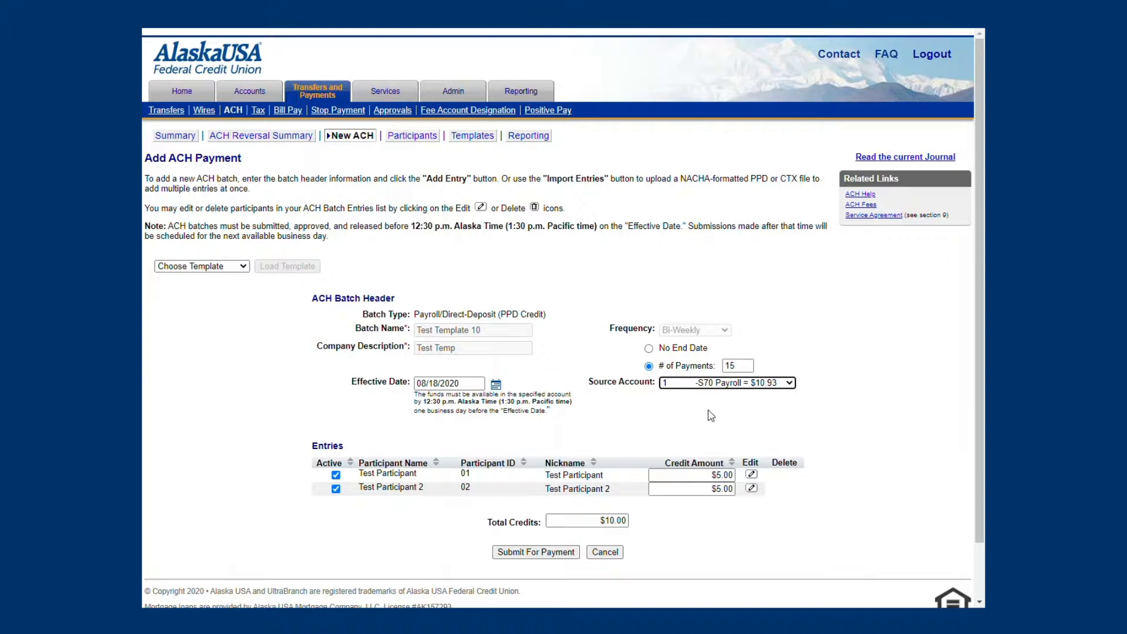
pyautogui.click(495, 386)
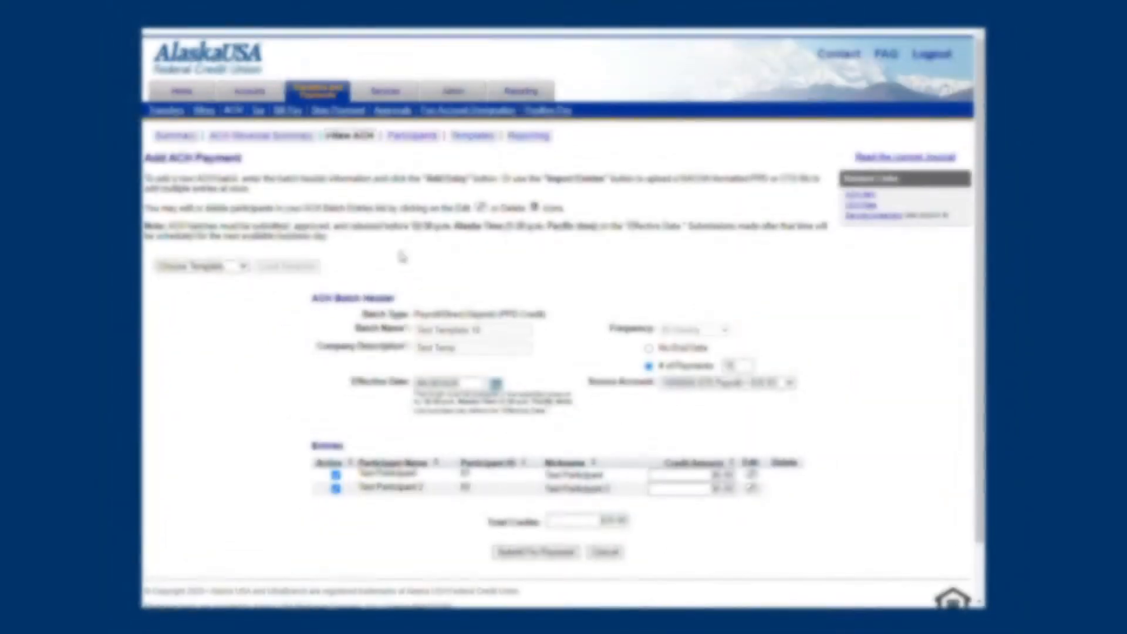
# Step: Submit the ACH batch for payment and send it from the verification page to schedule it
pyautogui.click(542, 552)
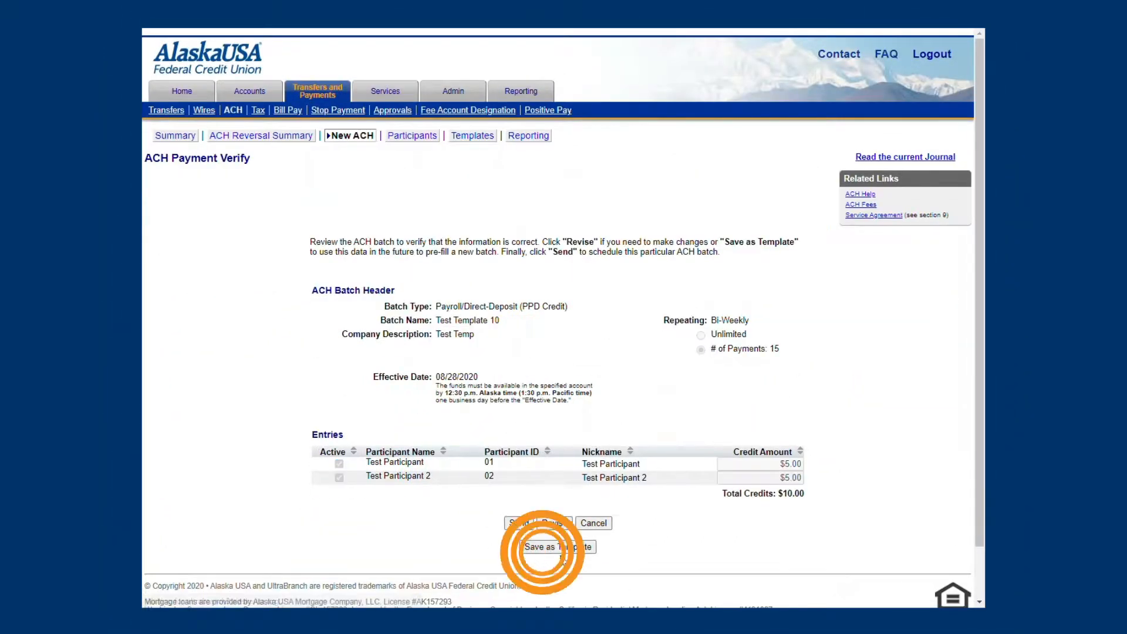
pyautogui.click(528, 529)
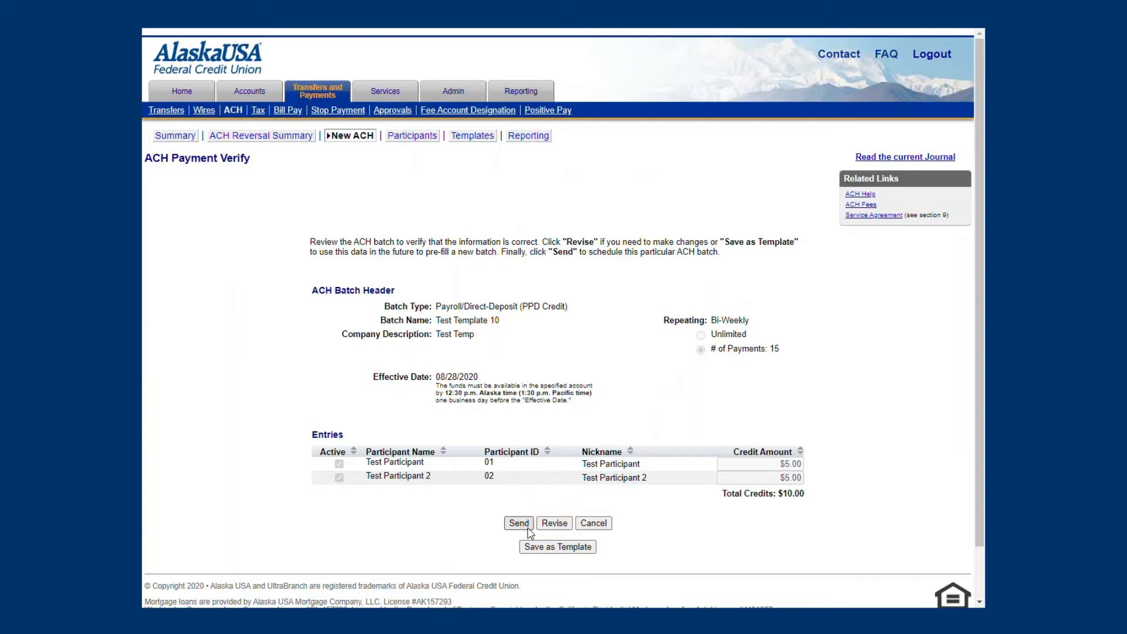
pyautogui.click(529, 531)
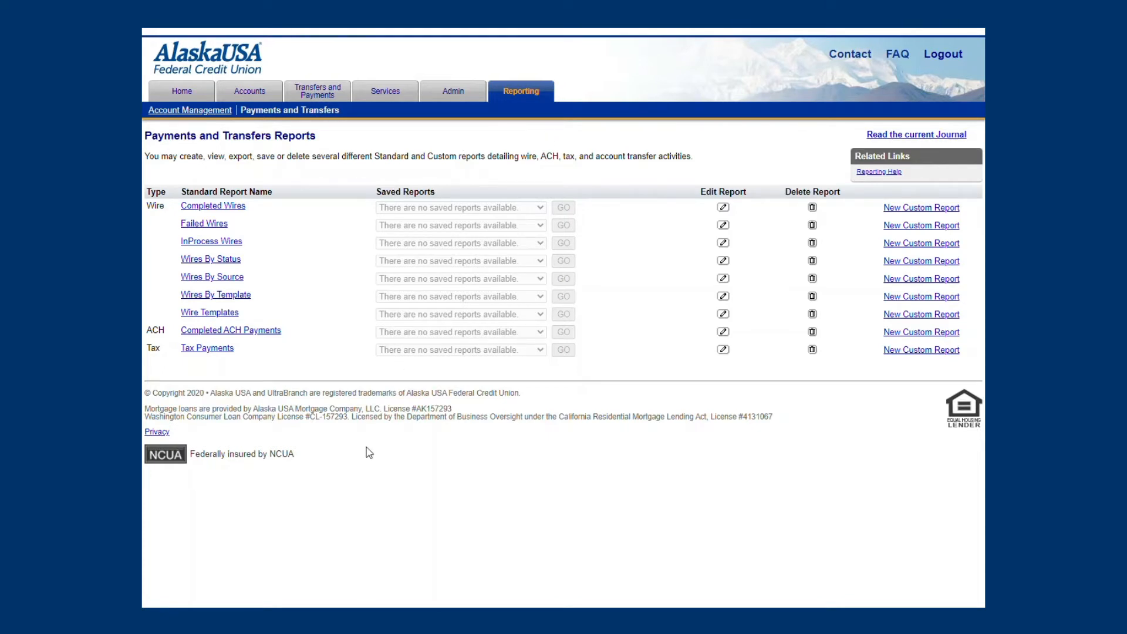
# Step: Generate the standard Completed ACH Payments report for today across all ACH companies, displayed online in HTML format
pyautogui.click(275, 338)
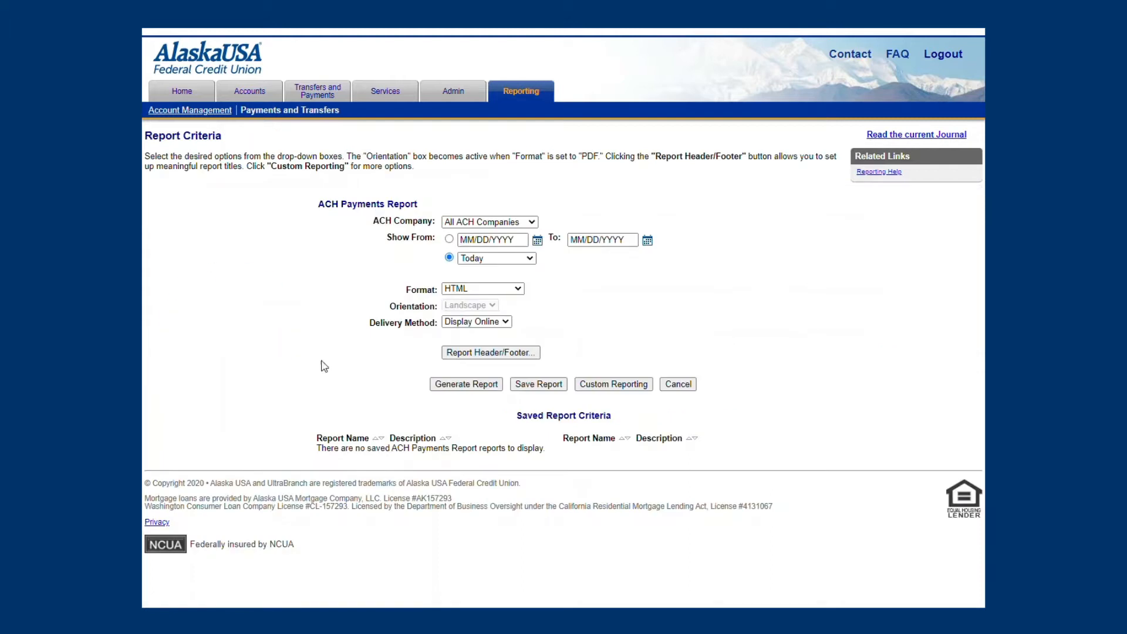
pyautogui.click(476, 390)
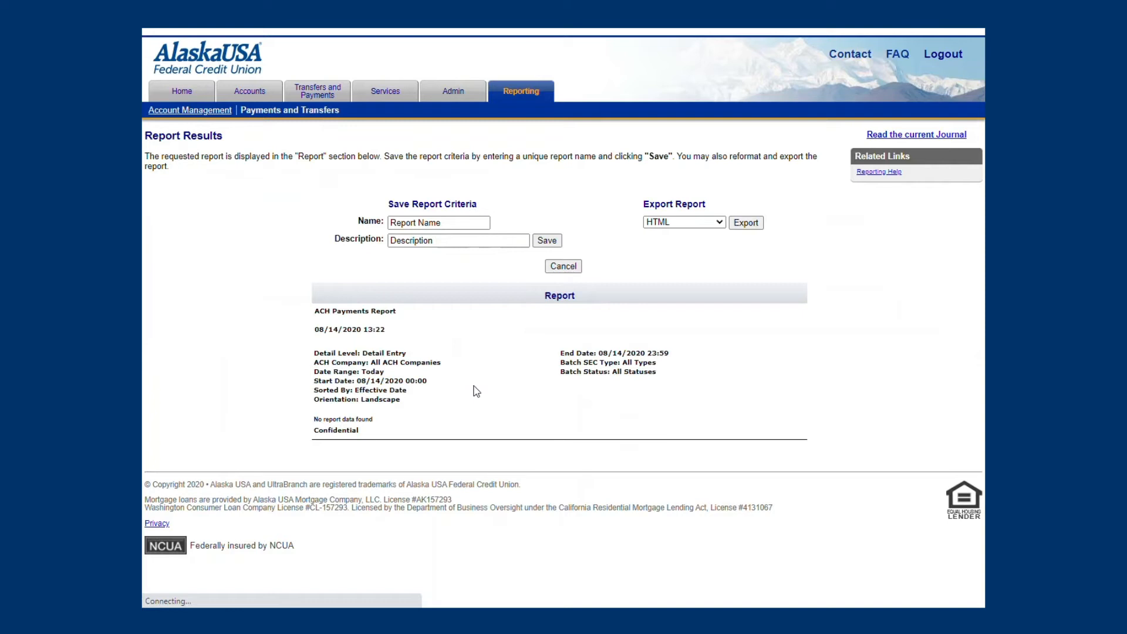